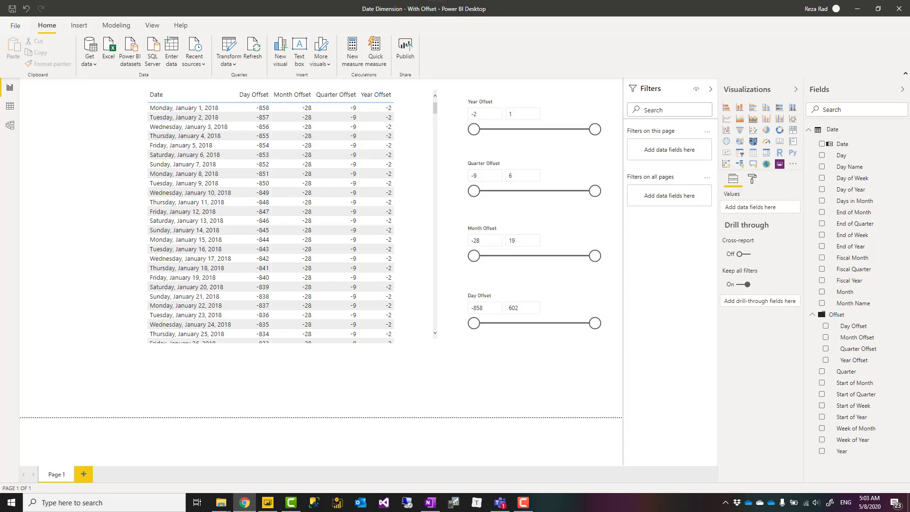
Step: Review the date dimension blog article in the browser, then return to Power BI
{"action": "key", "text": "alt+Tab"}
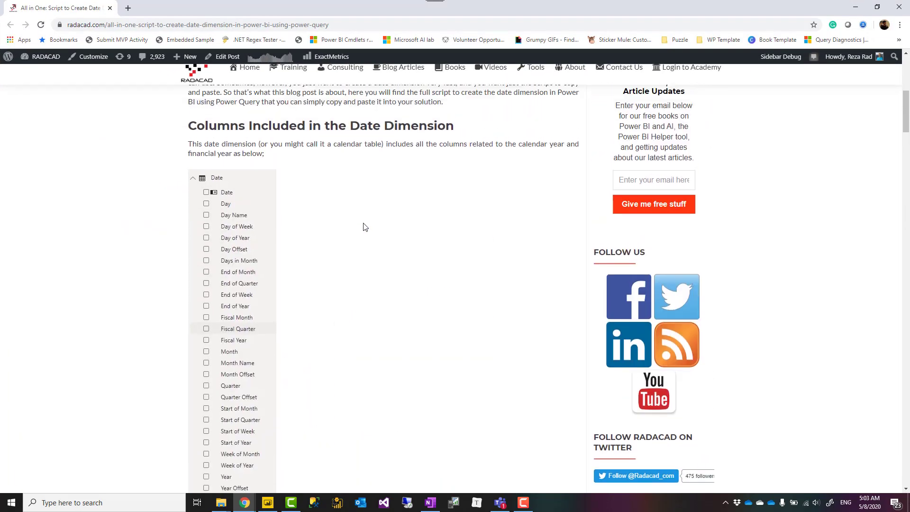
{"action": "scroll", "coordinate": [303, 189], "scroll_direction": "up", "scroll_amount": 1}
{"action": "scroll", "coordinate": [298, 180], "scroll_direction": "down", "scroll_amount": 5}
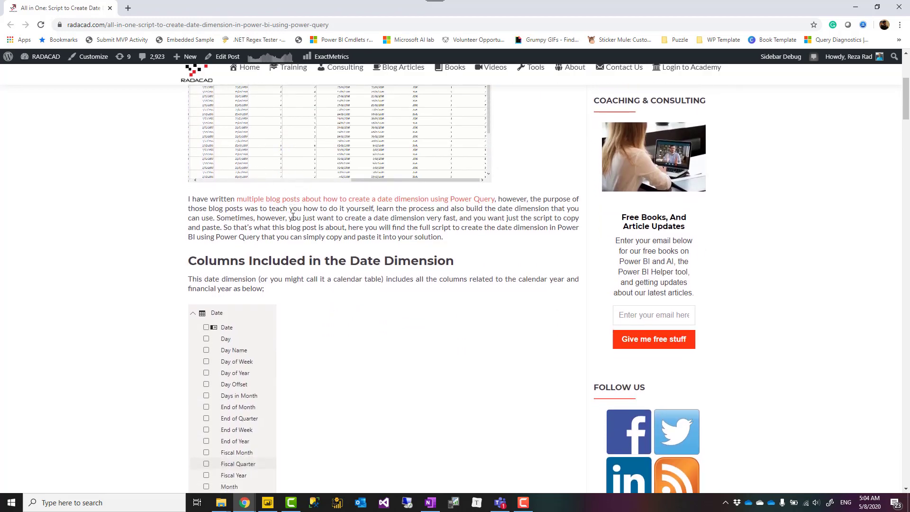
{"action": "scroll", "coordinate": [292, 223], "scroll_direction": "down", "scroll_amount": 5}
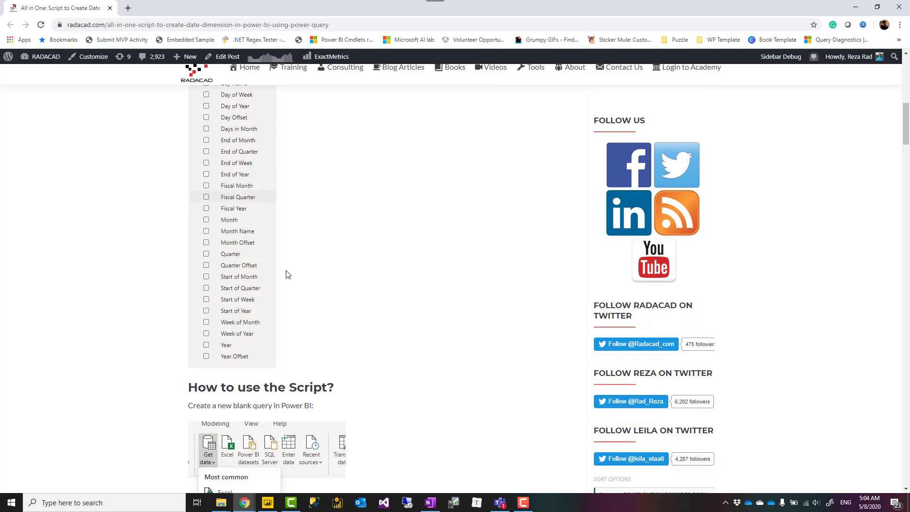
{"action": "scroll", "coordinate": [284, 256], "scroll_direction": "up", "scroll_amount": 2}
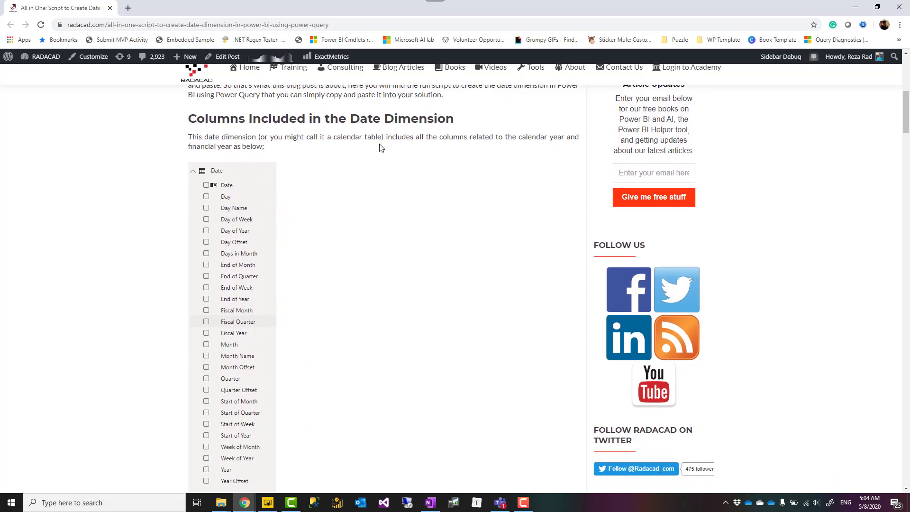
{"action": "scroll", "coordinate": [260, 242], "scroll_direction": "down", "scroll_amount": 15}
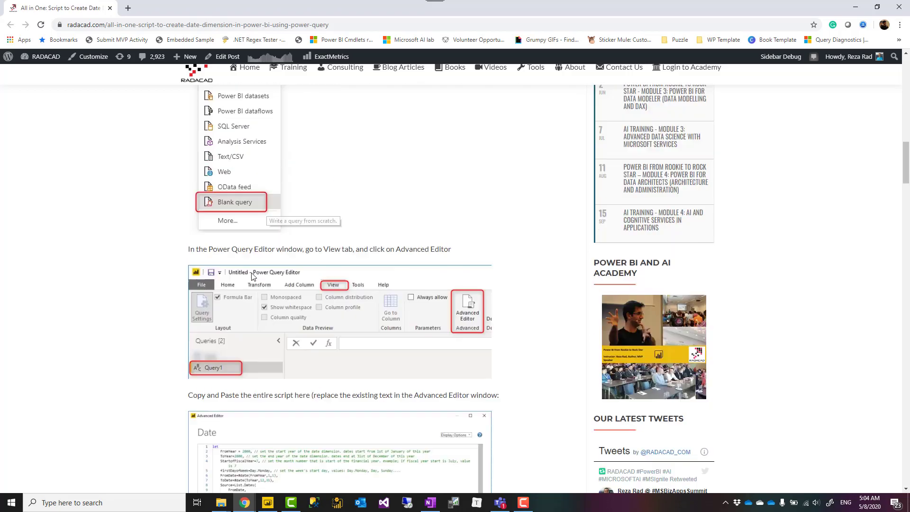
{"action": "scroll", "coordinate": [251, 271], "scroll_direction": "down", "scroll_amount": 20}
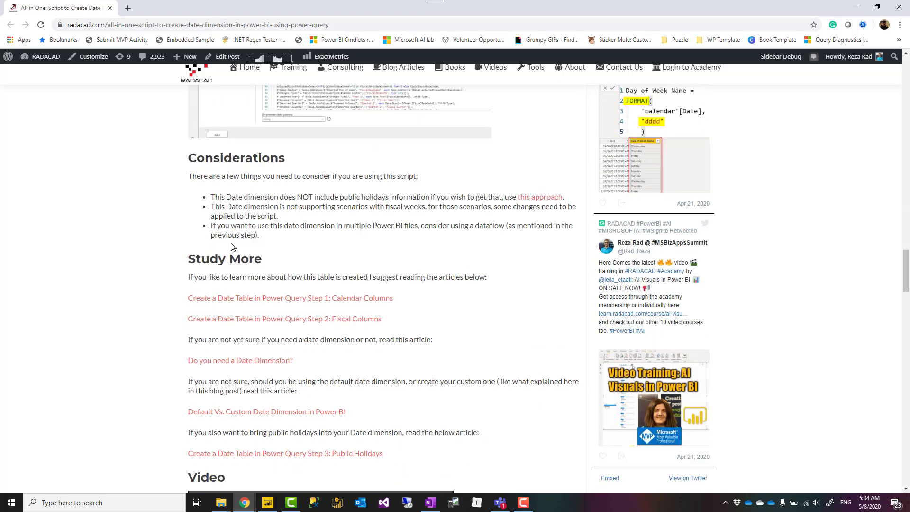
{"action": "scroll", "coordinate": [285, 247], "scroll_direction": "down", "scroll_amount": 8}
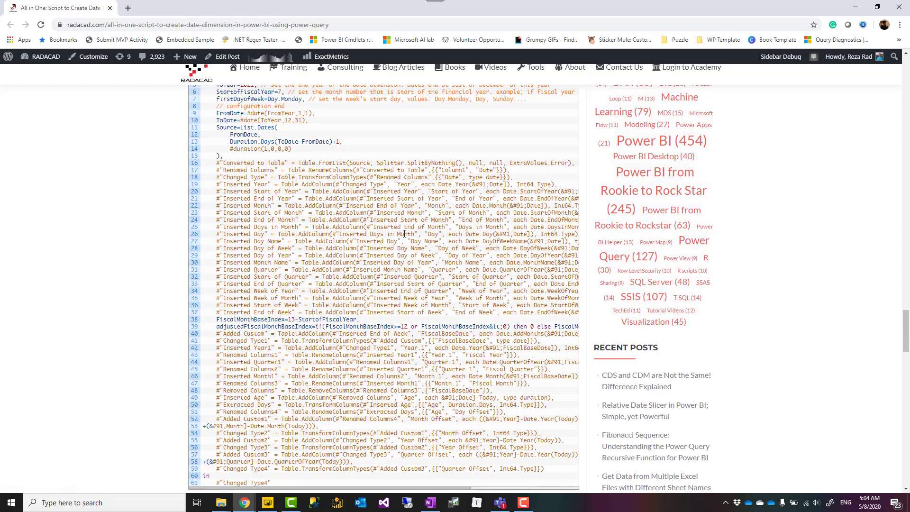
{"action": "scroll", "coordinate": [405, 254], "scroll_direction": "up", "scroll_amount": 1}
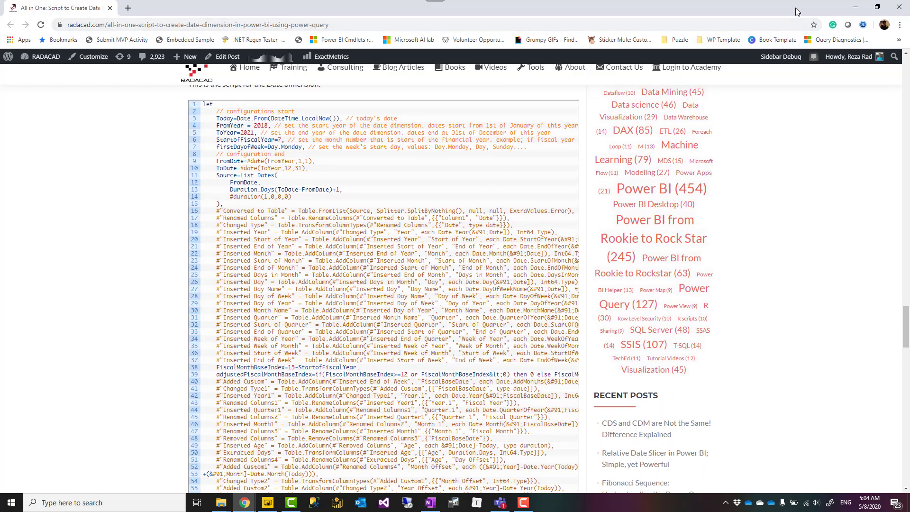
{"action": "left_click", "coordinate": [856, 7]}
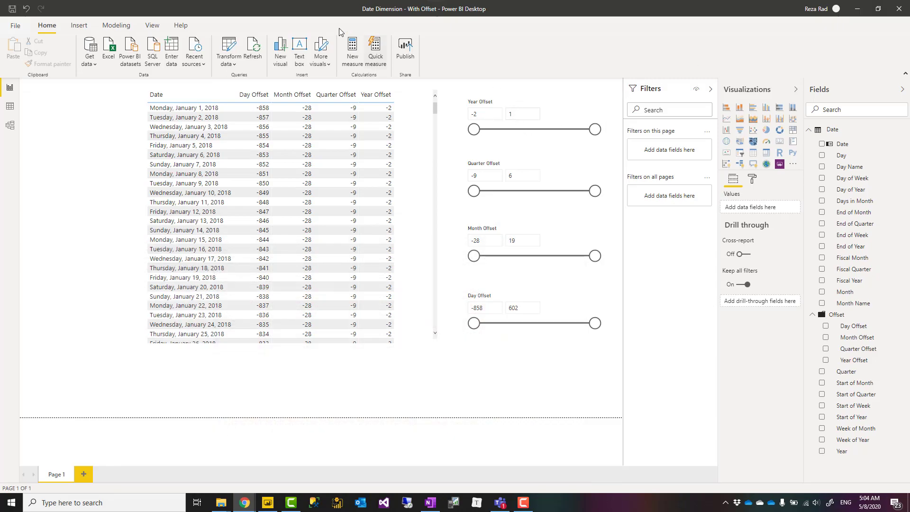
Step: Open the Date query in Power Query Editor and inspect the Day, Month, Year and Quarter Offset columns
{"action": "left_click", "coordinate": [231, 47]}
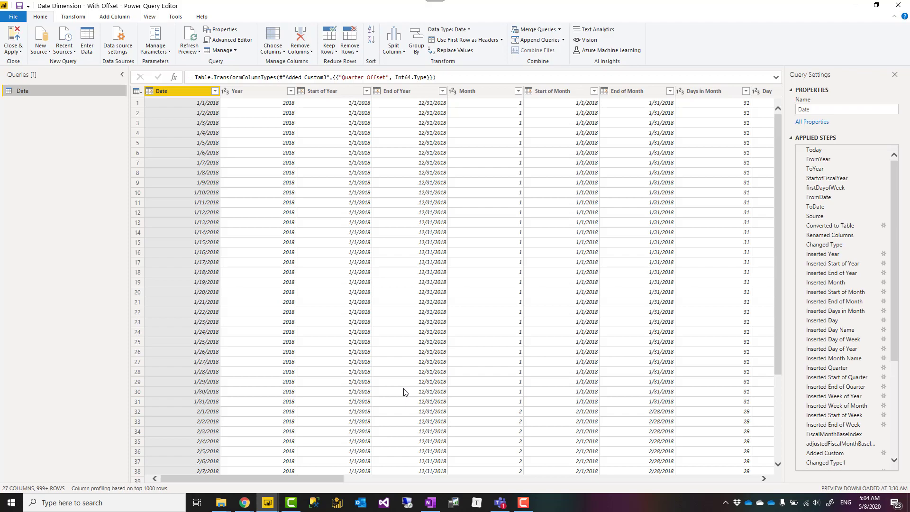
{"action": "left_click_drag", "start_coordinate": [312, 481], "coordinate": [729, 480]}
{"action": "left_click", "coordinate": [515, 95]}
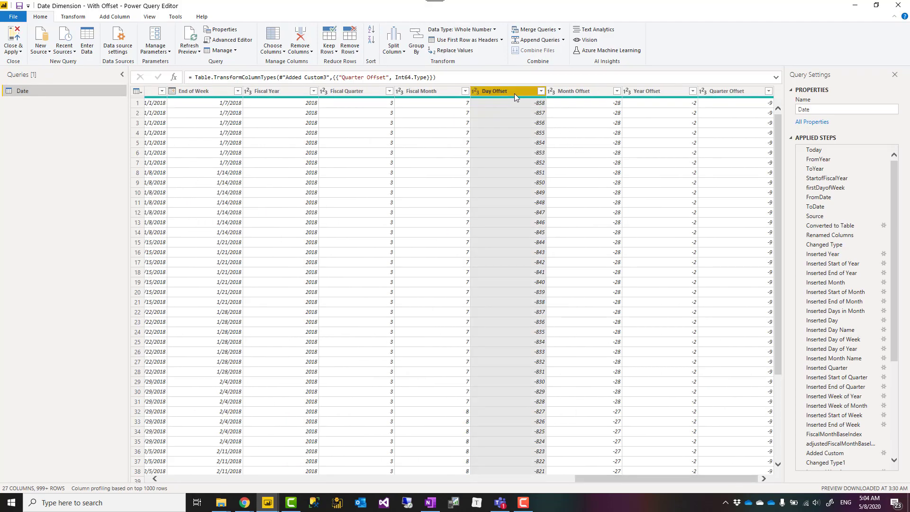
{"action": "left_click", "coordinate": [582, 102]}
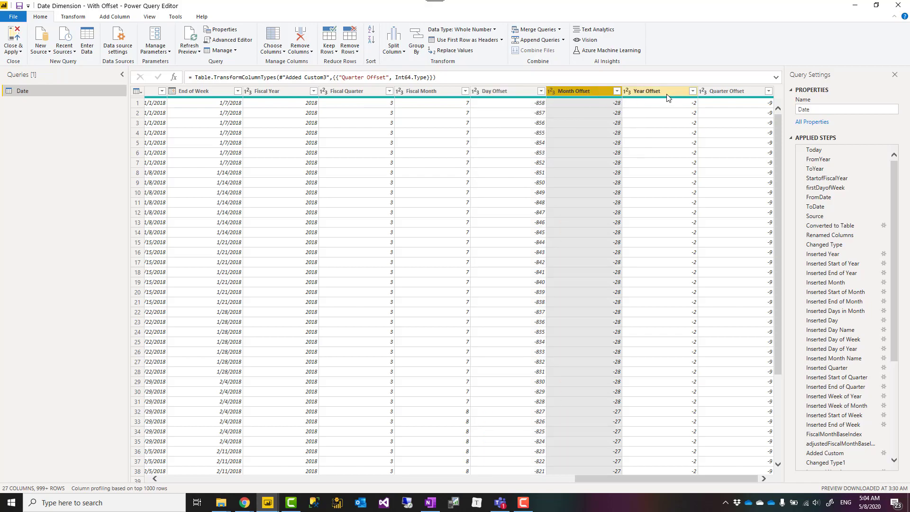
{"action": "left_click", "coordinate": [673, 106]}
{"action": "left_click", "coordinate": [746, 97]}
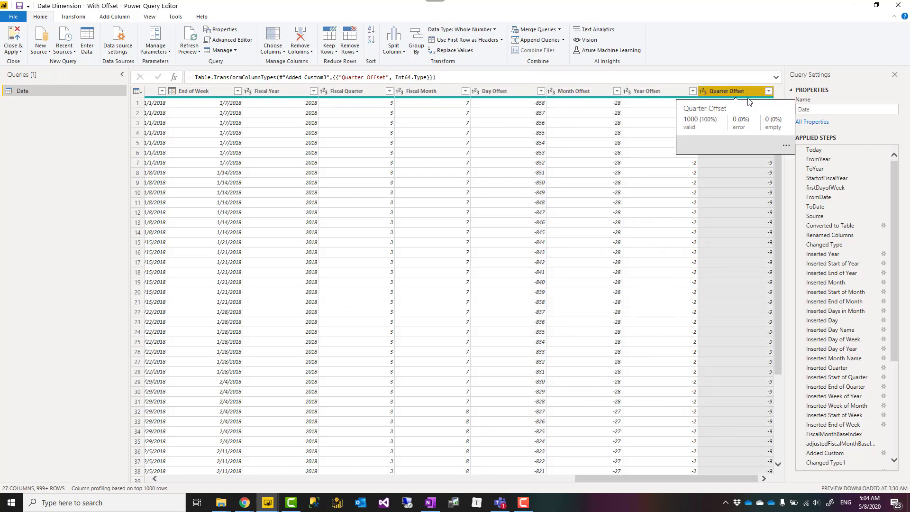
{"action": "left_click", "coordinate": [516, 93]}
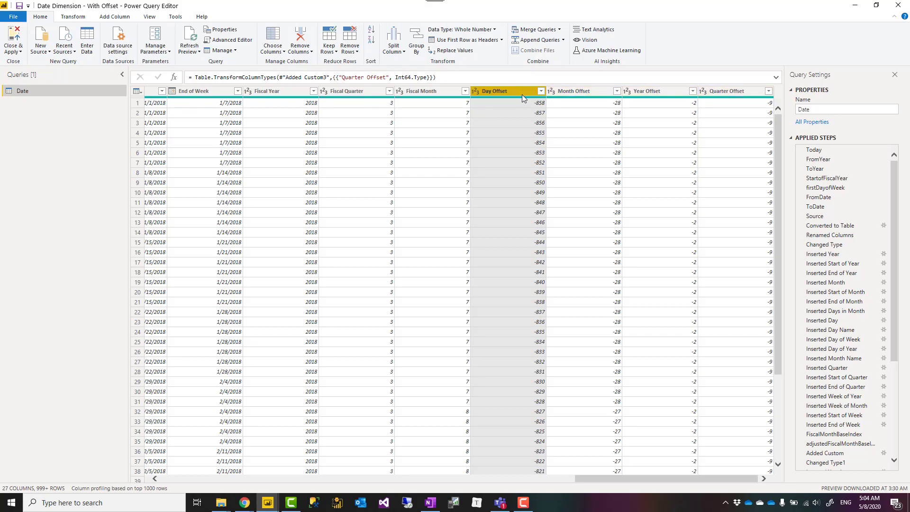
Step: Show the full record for row 859, where Day Offset is 0 (5/8/2020)
{"action": "scroll", "coordinate": [518, 219], "scroll_direction": "down", "scroll_amount": 20}
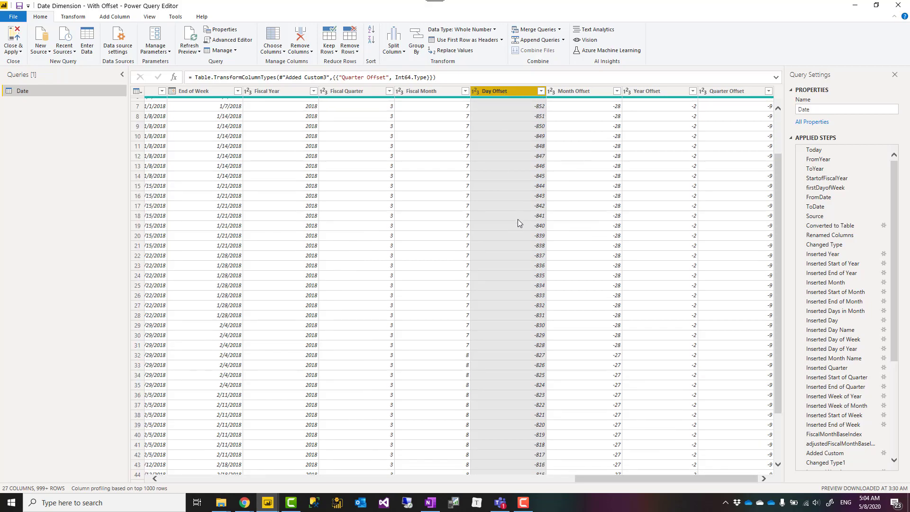
{"action": "scroll", "coordinate": [518, 195], "scroll_direction": "down", "scroll_amount": 20}
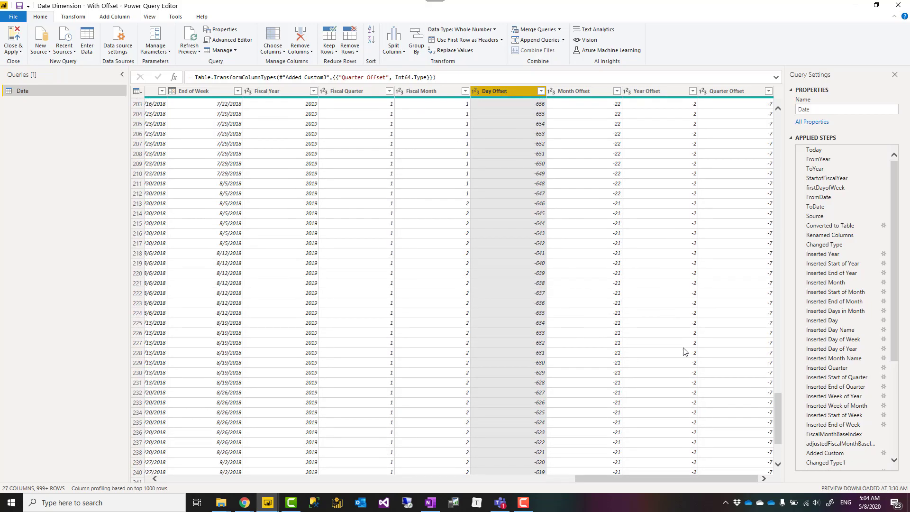
{"action": "scroll", "coordinate": [778, 458], "scroll_direction": "down", "scroll_amount": 20}
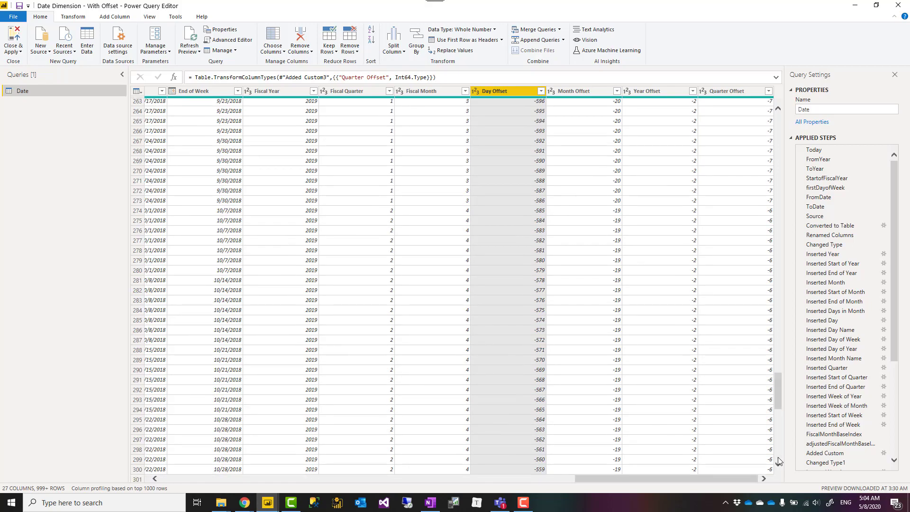
{"action": "scroll", "coordinate": [778, 459], "scroll_direction": "down", "scroll_amount": 20}
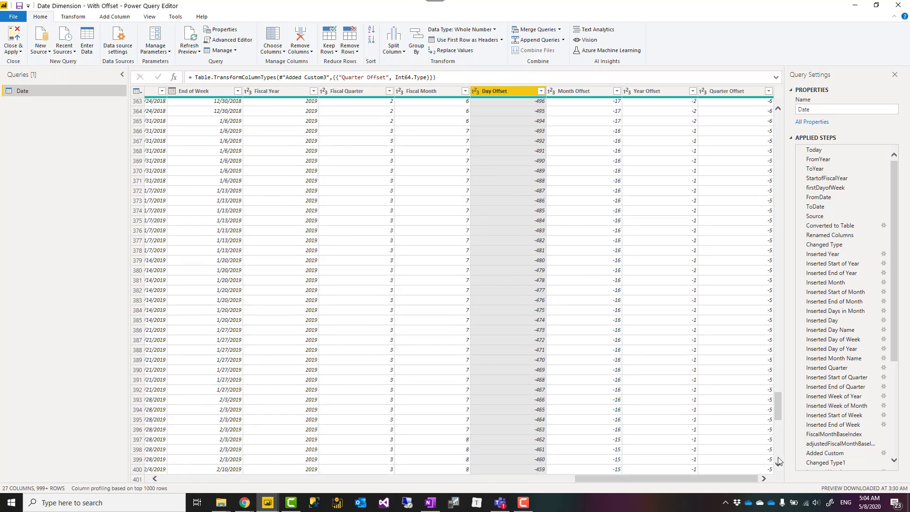
{"action": "scroll", "coordinate": [777, 463], "scroll_direction": "down", "scroll_amount": 20}
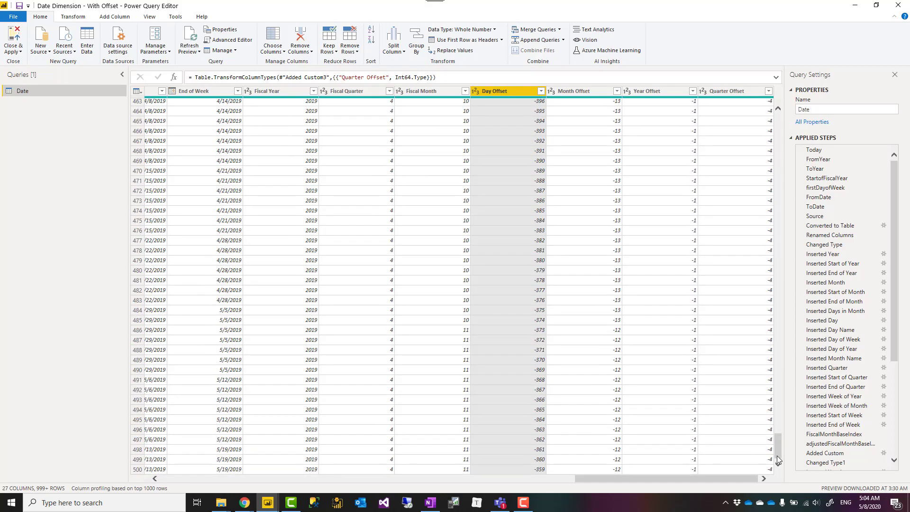
{"action": "scroll", "coordinate": [778, 436], "scroll_direction": "down", "scroll_amount": 20}
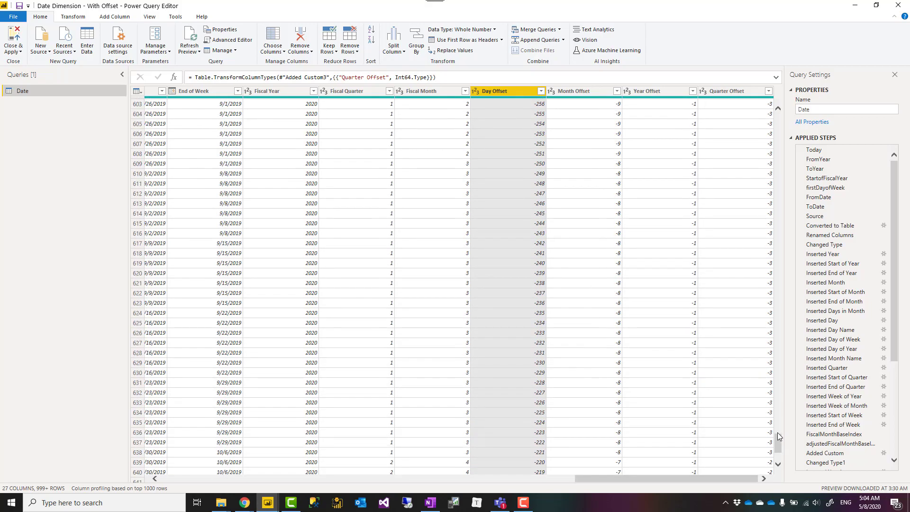
{"action": "scroll", "coordinate": [778, 434], "scroll_direction": "down", "scroll_amount": 20}
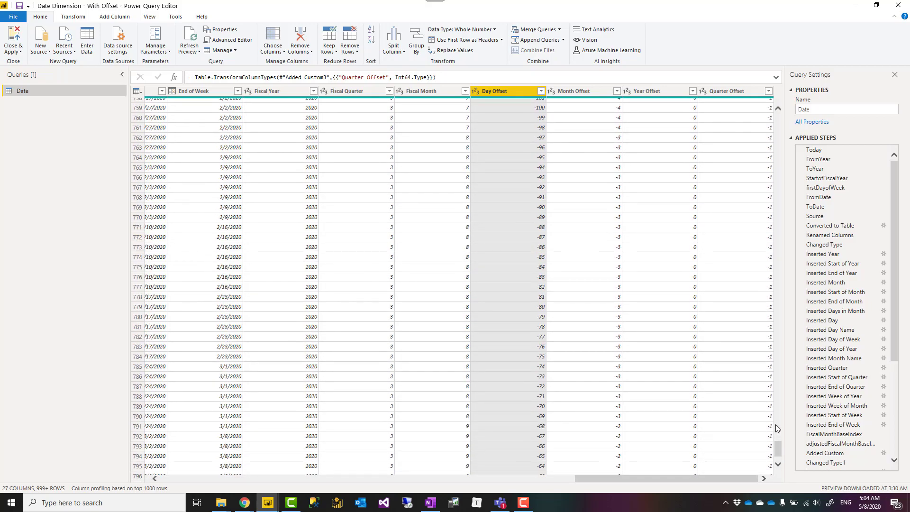
{"action": "scroll", "coordinate": [777, 427], "scroll_direction": "down", "scroll_amount": 20}
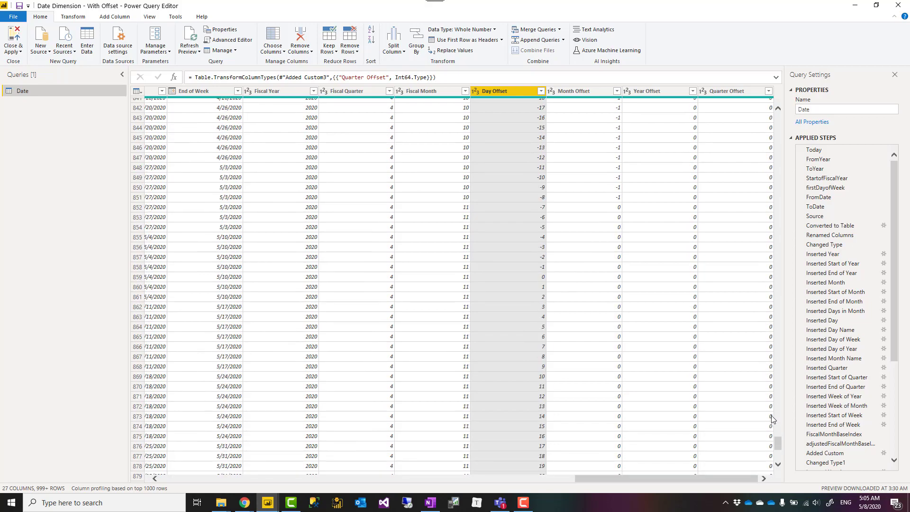
{"action": "left_click", "coordinate": [136, 276]}
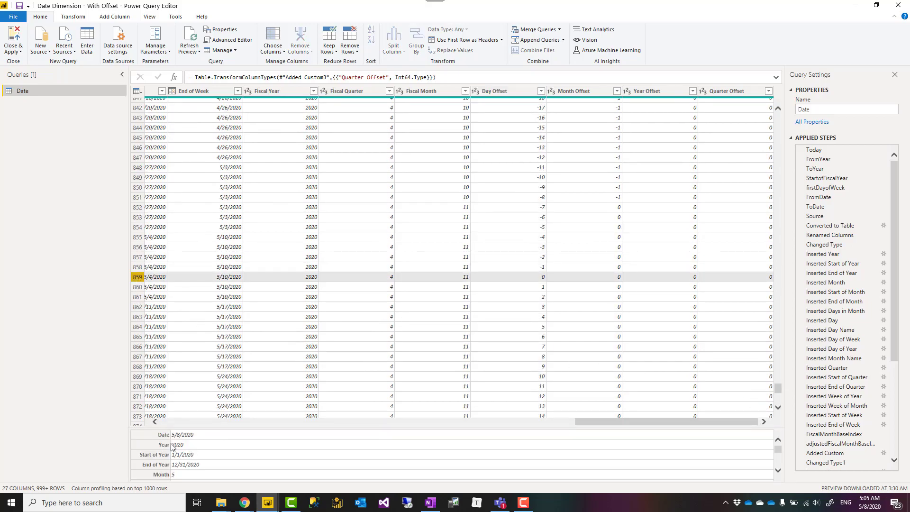
{"action": "left_click_drag", "start_coordinate": [193, 428], "coordinate": [185, 380]}
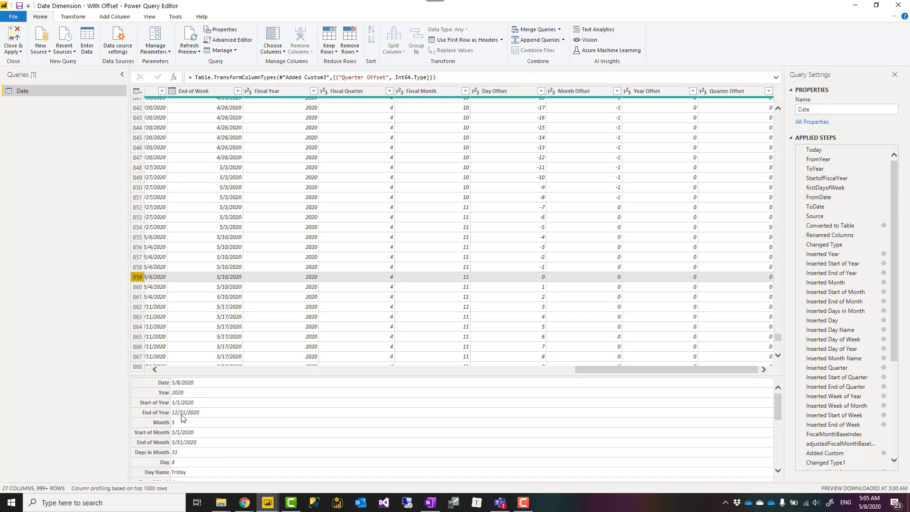
{"action": "left_click", "coordinate": [137, 288]}
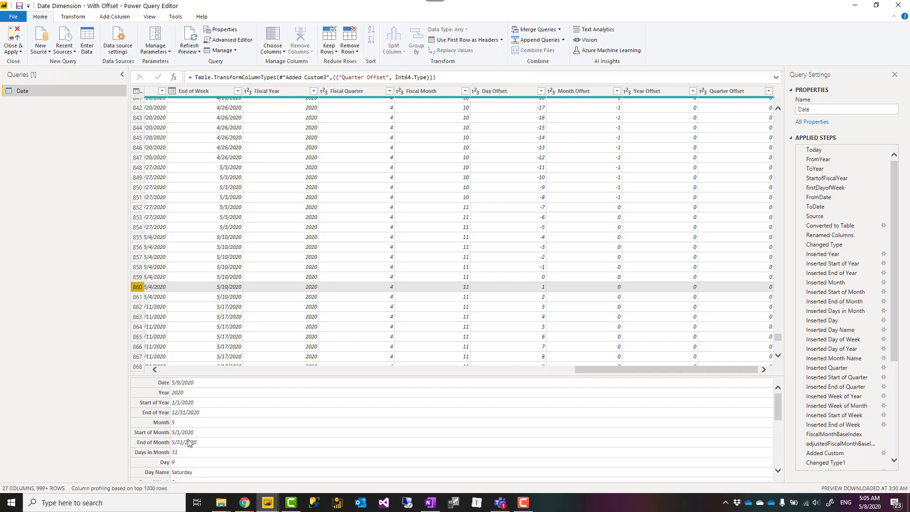
{"action": "left_click", "coordinate": [140, 268]}
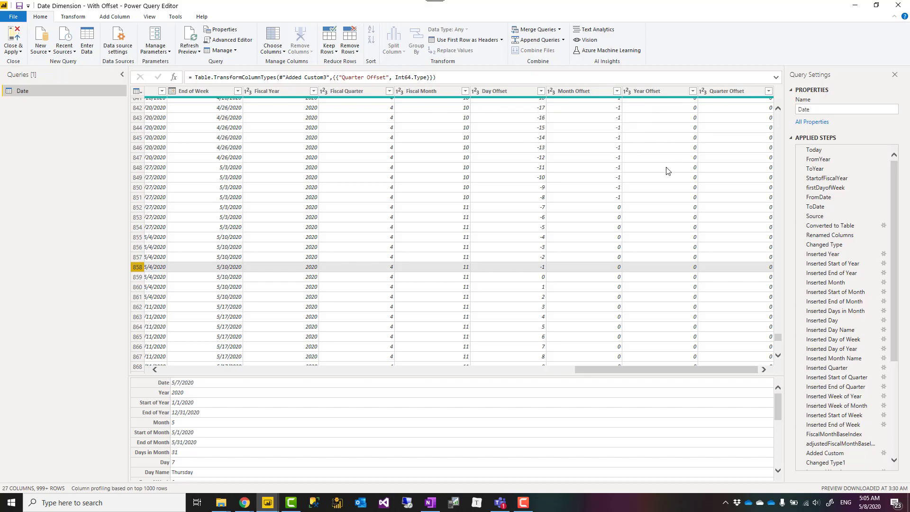
{"action": "left_click", "coordinate": [137, 279]}
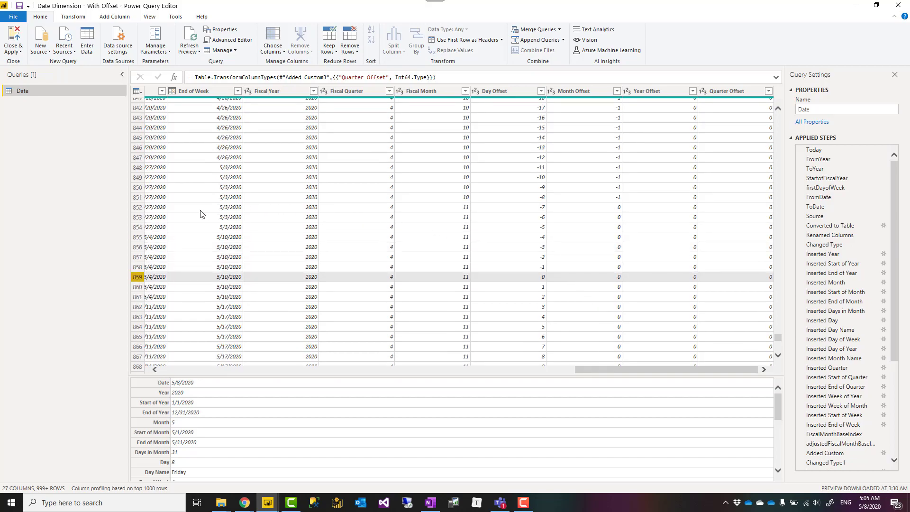
{"action": "left_click", "coordinate": [137, 197]}
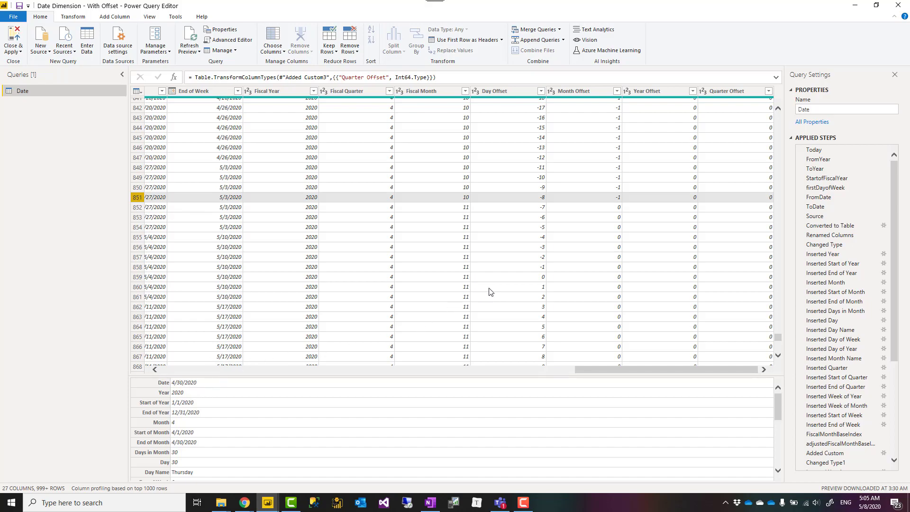
{"action": "scroll", "coordinate": [192, 303], "scroll_direction": "down", "scroll_amount": 3}
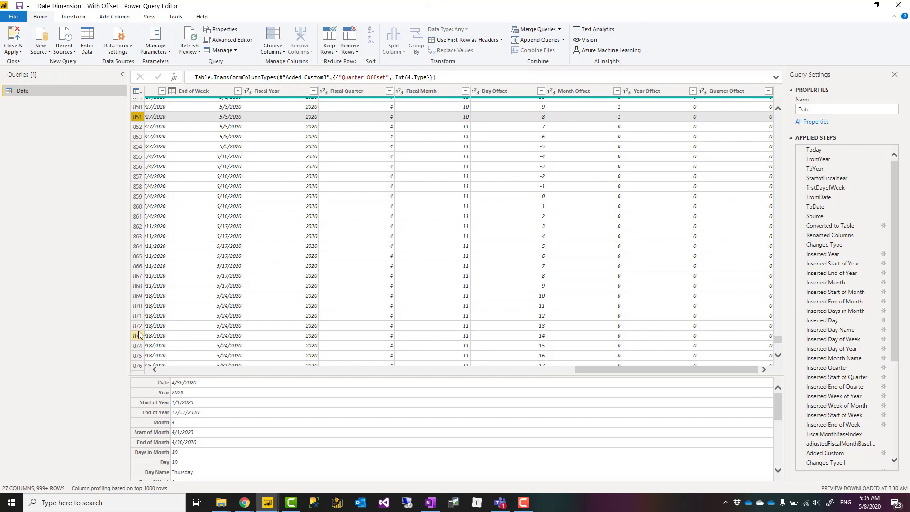
{"action": "scroll", "coordinate": [203, 304], "scroll_direction": "down", "scroll_amount": 6}
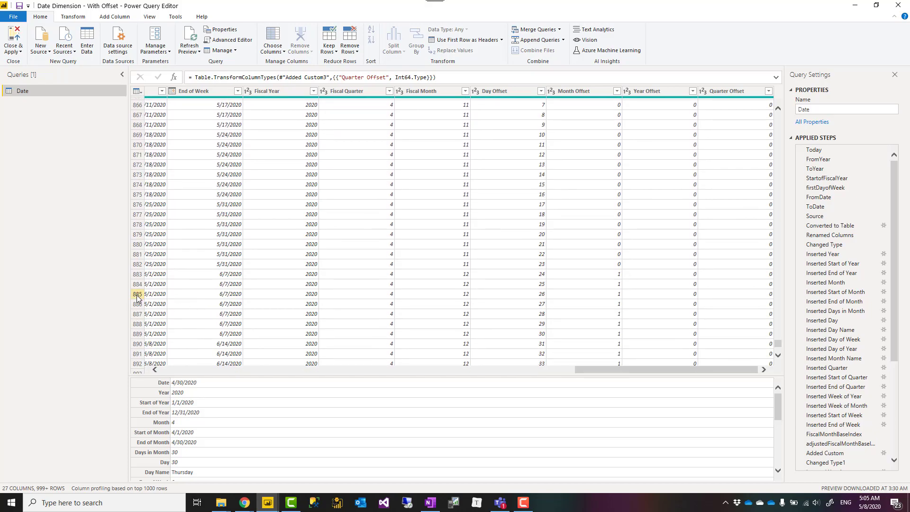
{"action": "left_click", "coordinate": [136, 294]}
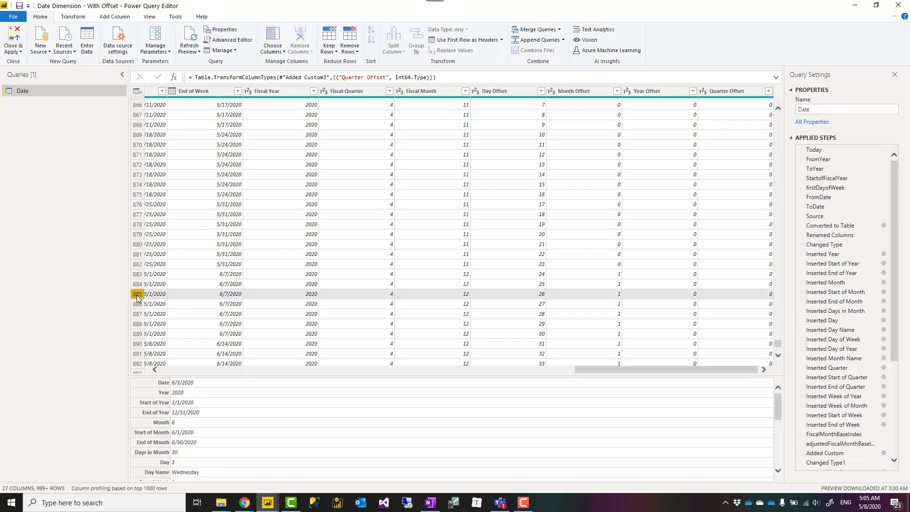
{"action": "scroll", "coordinate": [216, 251], "scroll_direction": "up", "scroll_amount": 5}
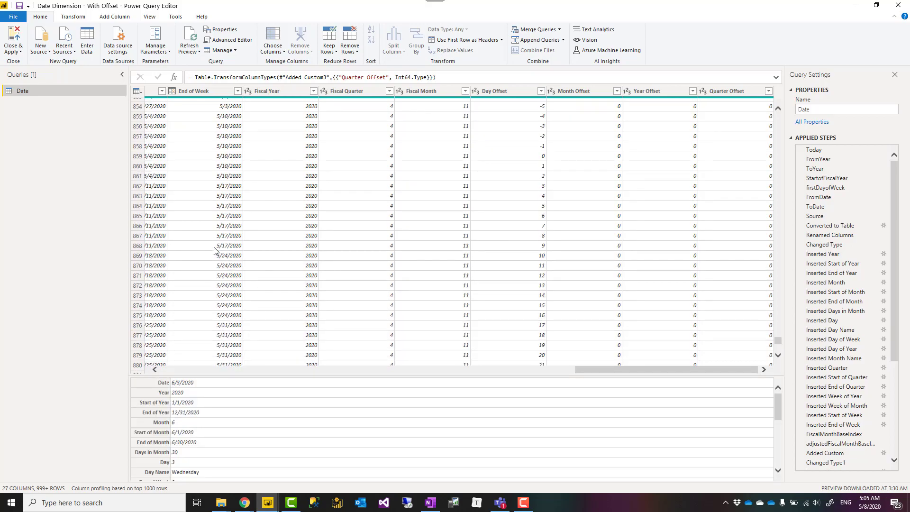
{"action": "scroll", "coordinate": [214, 251], "scroll_direction": "down", "scroll_amount": 4}
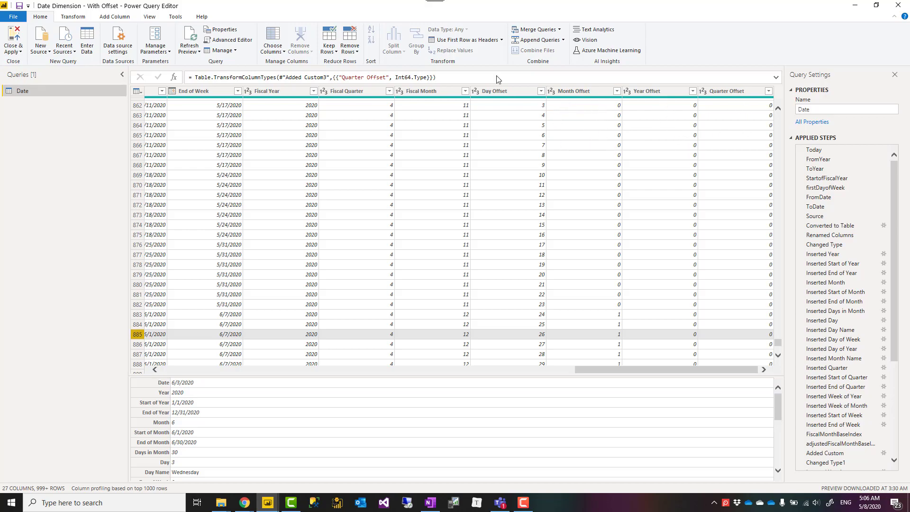
Step: Apply the query changes and review the Year, Quarter and Month Offset slicers in the report
{"action": "left_click", "coordinate": [19, 34]}
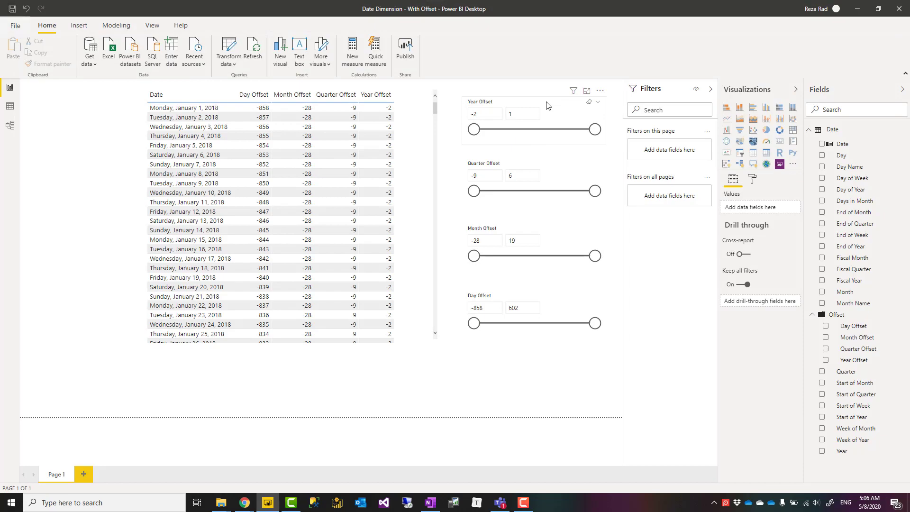
{"action": "left_click", "coordinate": [545, 152]}
{"action": "left_click", "coordinate": [546, 160]}
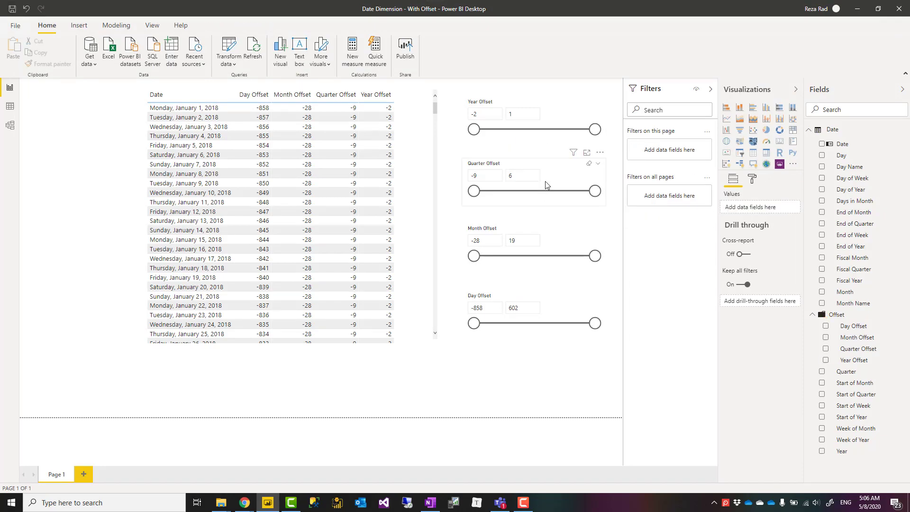
{"action": "left_click", "coordinate": [547, 175]}
{"action": "left_click", "coordinate": [550, 236]}
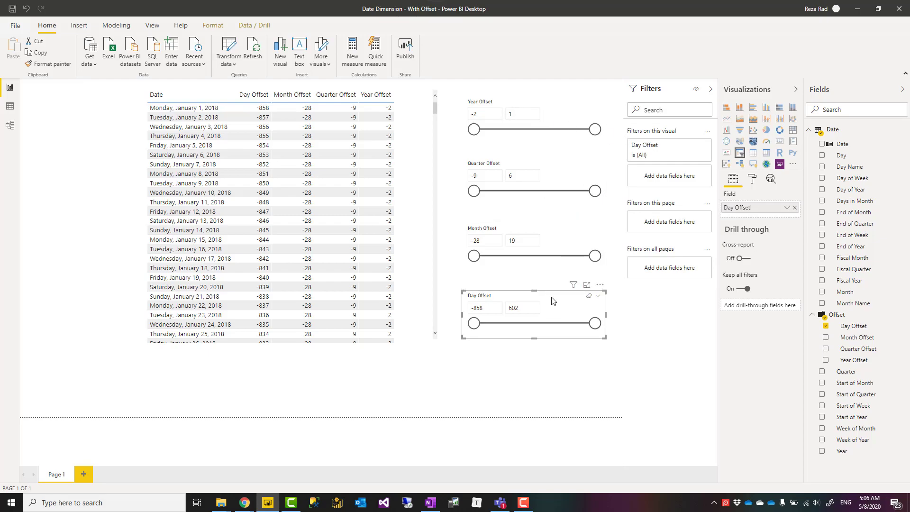
Step: Narrow the Year Offset slicer to the range 0 through 1
{"action": "left_click", "coordinate": [500, 109]}
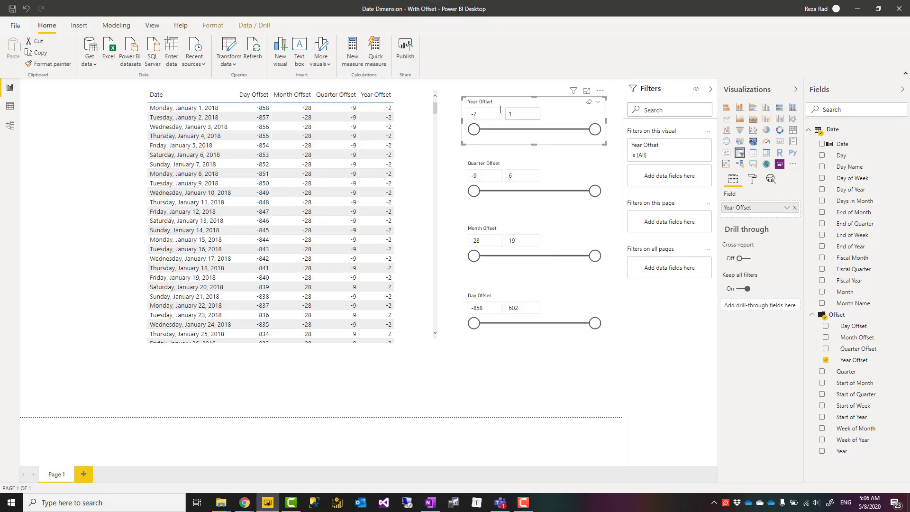
{"action": "left_click", "coordinate": [470, 118]}
{"action": "left_click", "coordinate": [516, 118]}
{"action": "left_click_drag", "start_coordinate": [473, 129], "coordinate": [550, 128]}
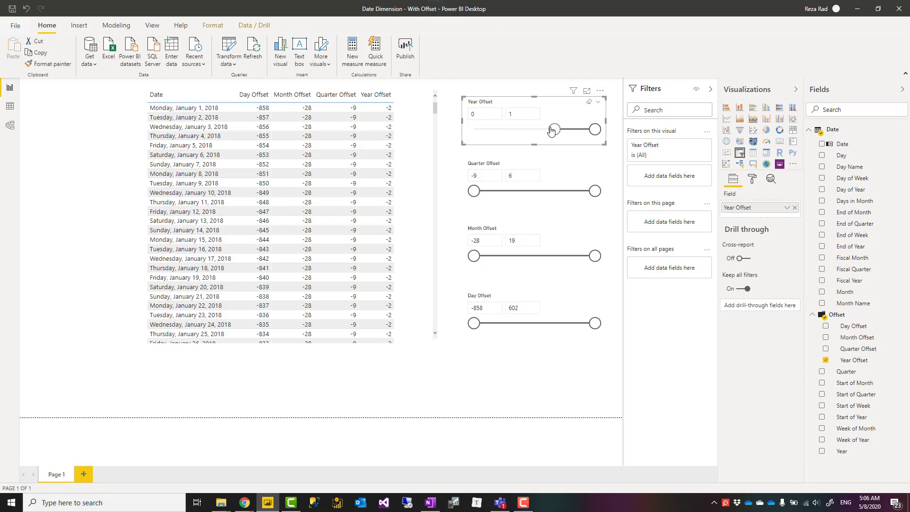
{"action": "left_click", "coordinate": [475, 113]}
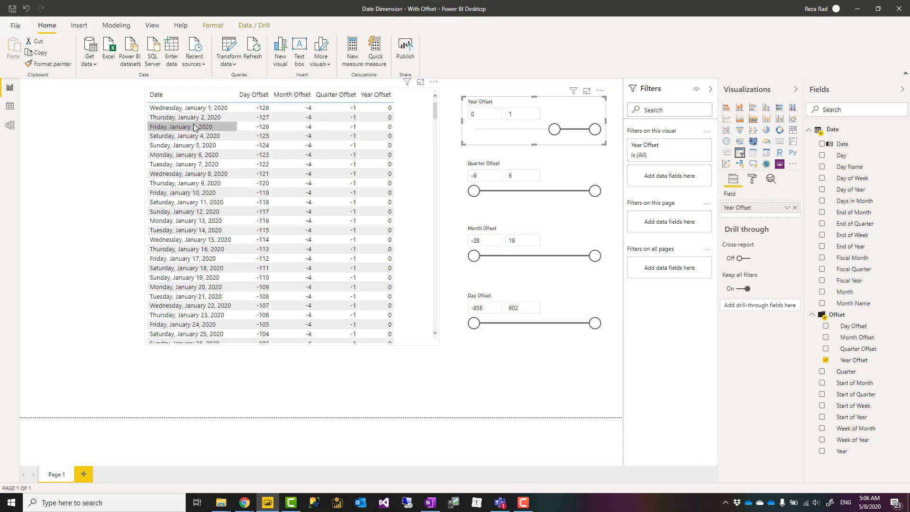
Step: Clear the Year Offset slicer, try a Quarter Offset range of -1 to 0, then clear it
{"action": "left_click", "coordinate": [590, 106]}
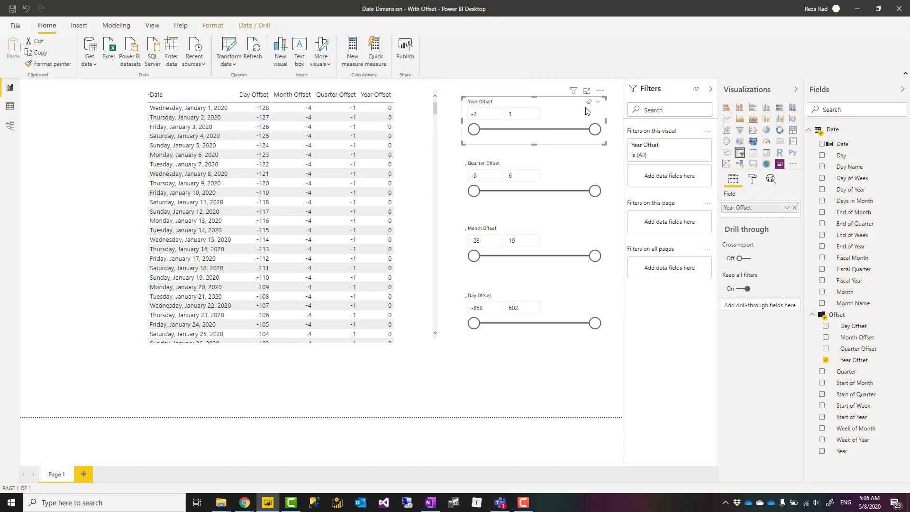
{"action": "mouse_move", "coordinate": [474, 191]}
{"action": "left_mouse_down"}
{"action": "mouse_move", "coordinate": [562, 190]}
{"action": "mouse_move", "coordinate": [539, 193]}
{"action": "left_mouse_up"}
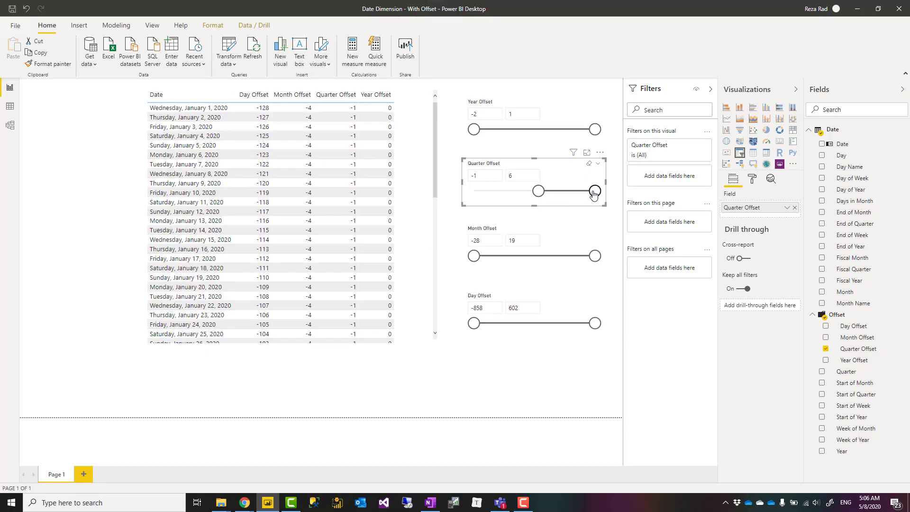
{"action": "left_click_drag", "start_coordinate": [594, 190], "coordinate": [541, 194]}
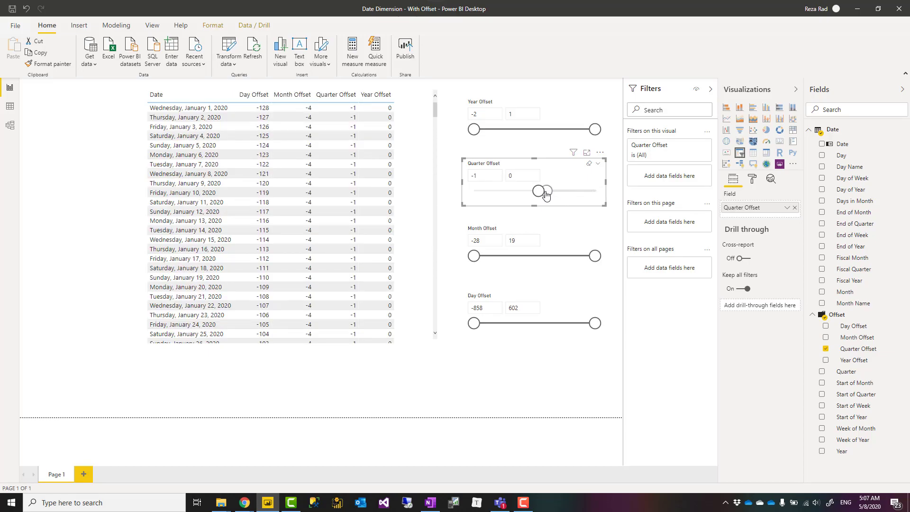
{"action": "scroll", "coordinate": [306, 137], "scroll_direction": "down", "scroll_amount": 3}
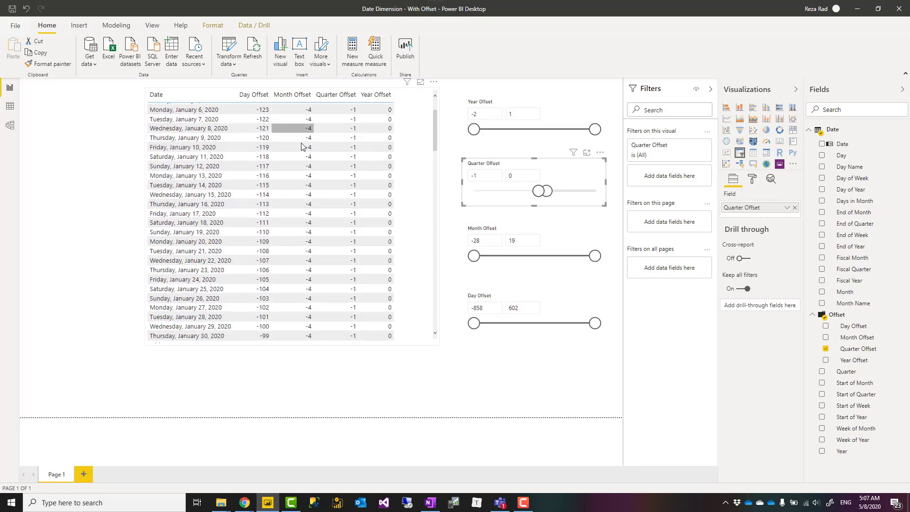
{"action": "scroll", "coordinate": [300, 156], "scroll_direction": "up", "scroll_amount": 3}
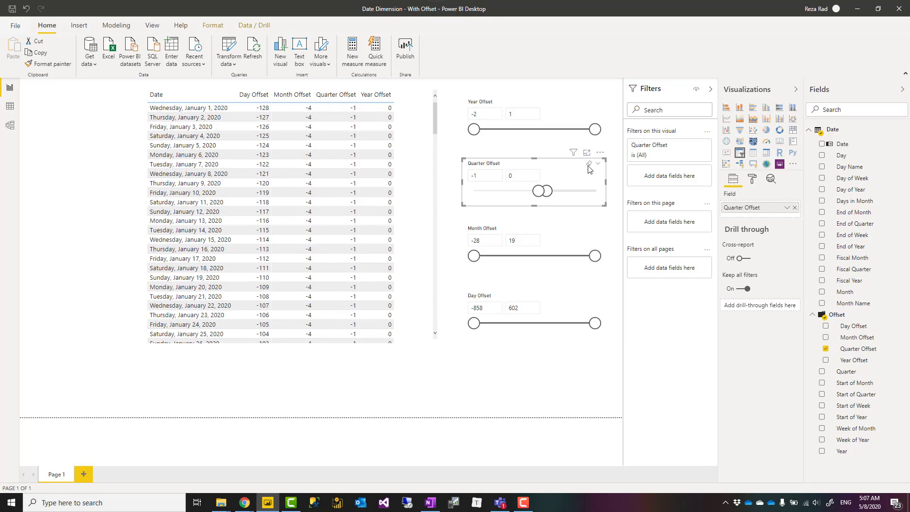
{"action": "left_click", "coordinate": [589, 163]}
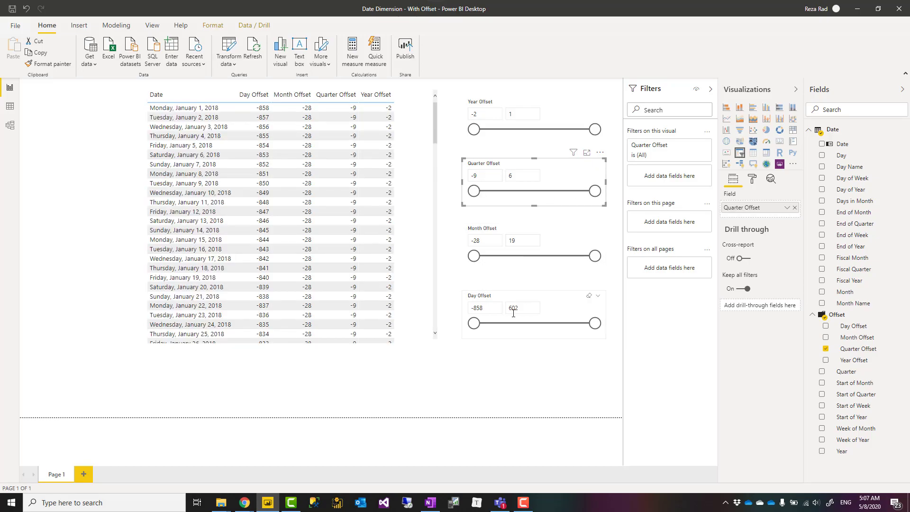
{"action": "left_click", "coordinate": [528, 361]}
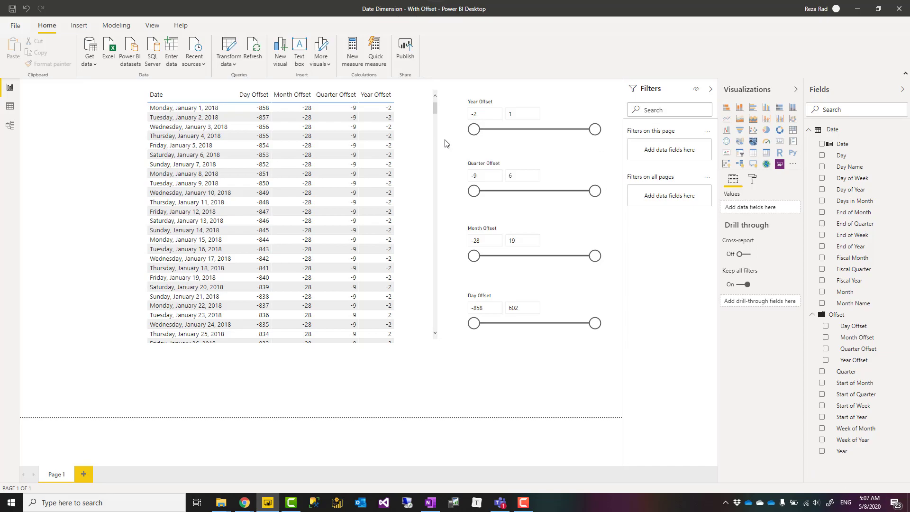
Step: Open the Date query in Advanced Editor and highlight the Today = Date.From(DateTime.LocalNow()) expression on line 3
{"action": "left_click", "coordinate": [227, 46]}
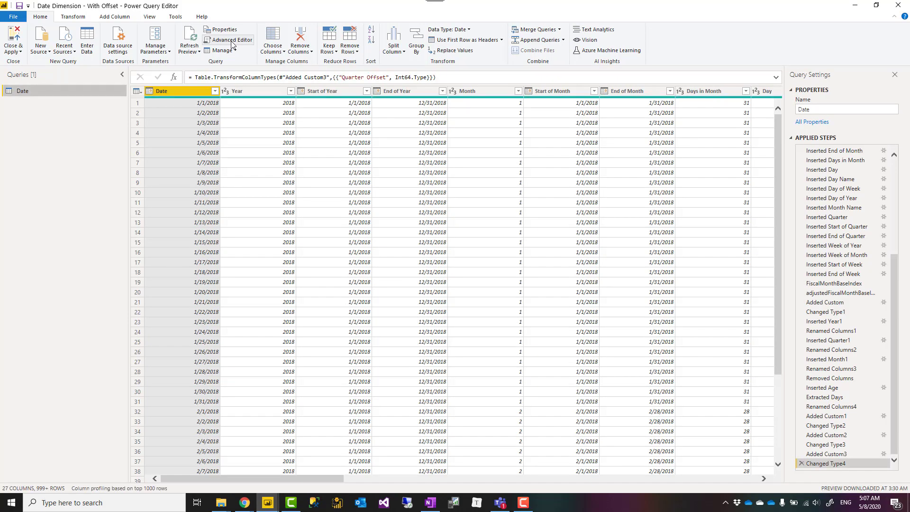
{"action": "left_click", "coordinate": [232, 41]}
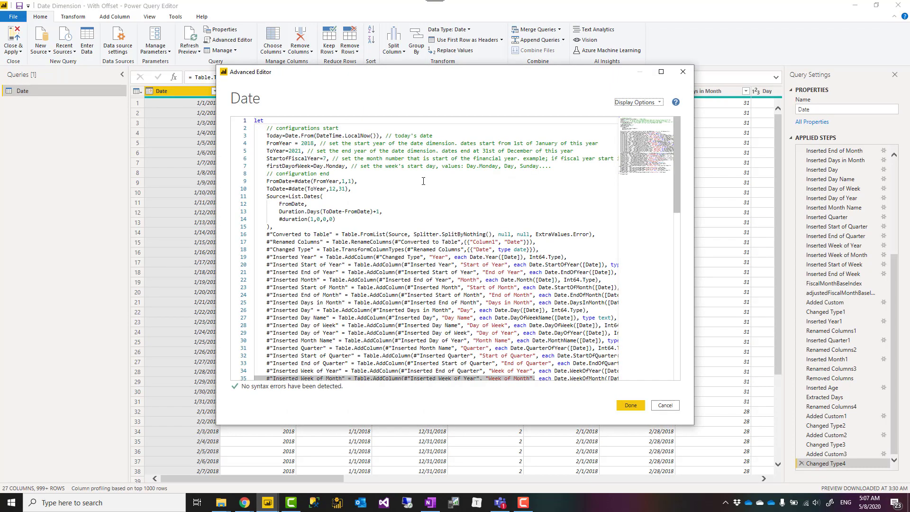
{"action": "left_click", "coordinate": [379, 158]}
{"action": "left_click_drag", "start_coordinate": [267, 136], "coordinate": [382, 136]}
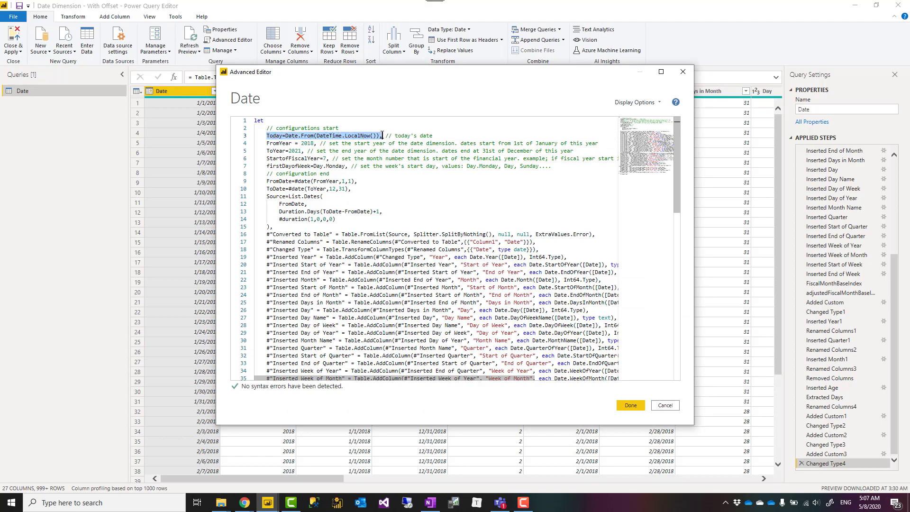
{"action": "left_click", "coordinate": [410, 144]}
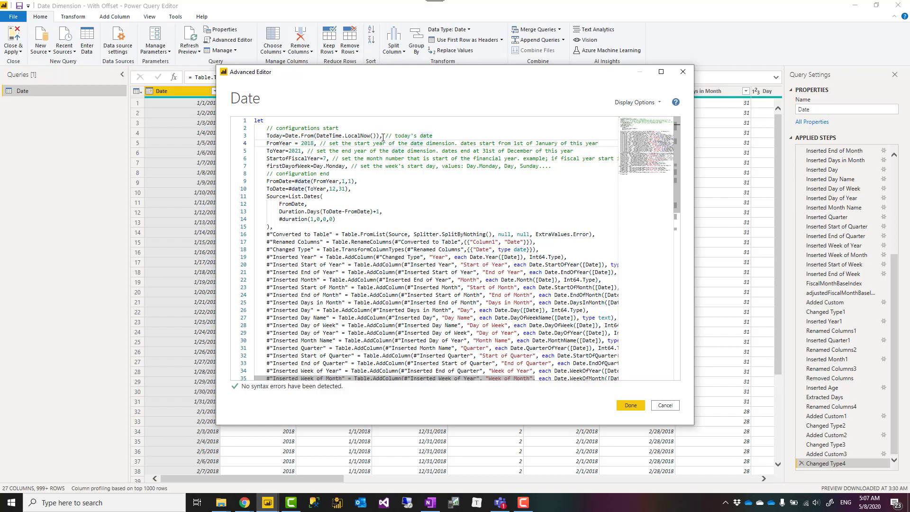
{"action": "left_click_drag", "start_coordinate": [380, 136], "coordinate": [287, 136]}
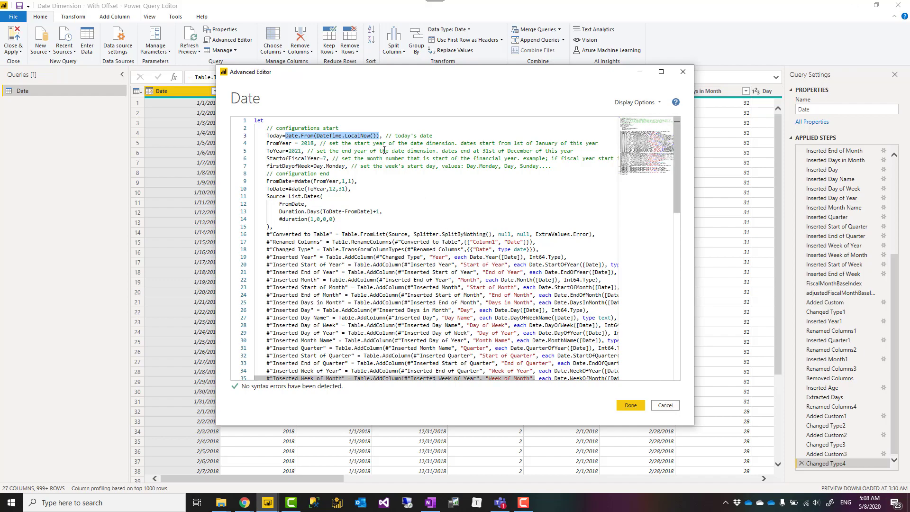
Step: Cancel the Advanced Editor without changes and Close & Apply back to the report
{"action": "left_click", "coordinate": [666, 406]}
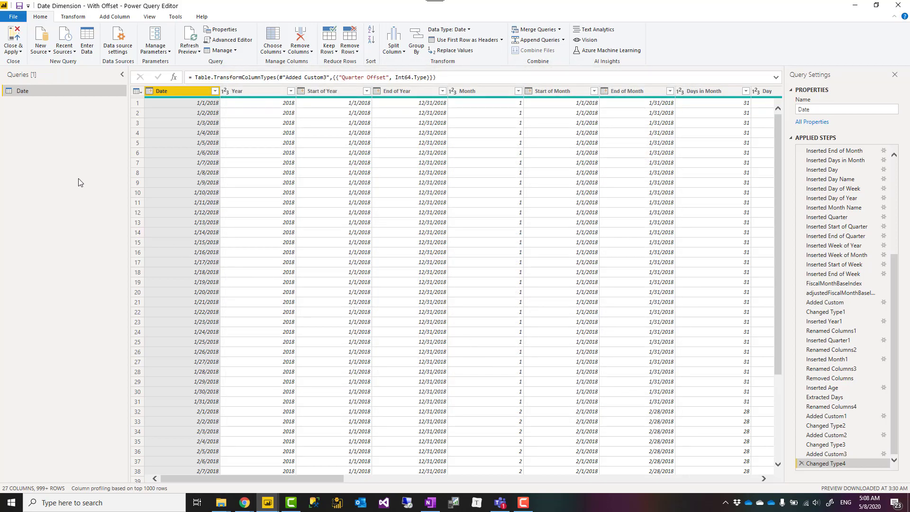
{"action": "left_click", "coordinate": [15, 37]}
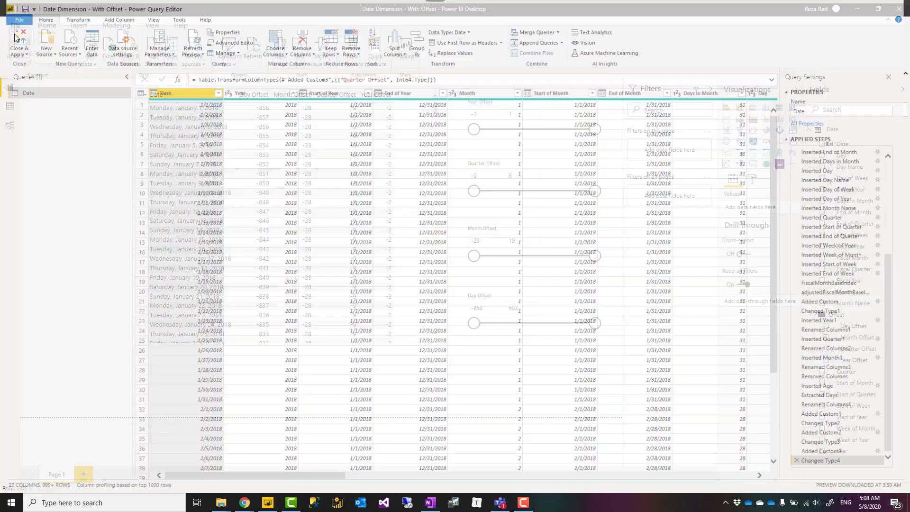